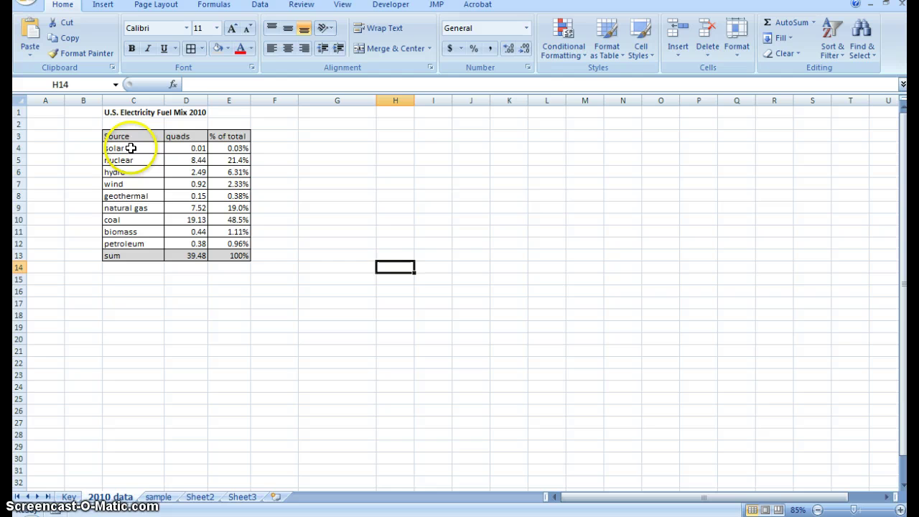
pyautogui.moveTo(131, 148); pyautogui.dragTo(113, 240)
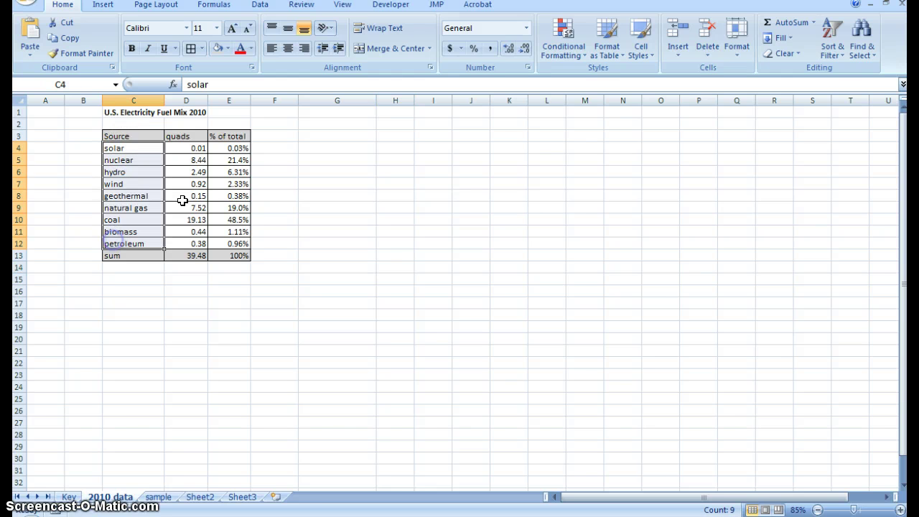
pyautogui.moveTo(192, 148); pyautogui.dragTo(181, 238)
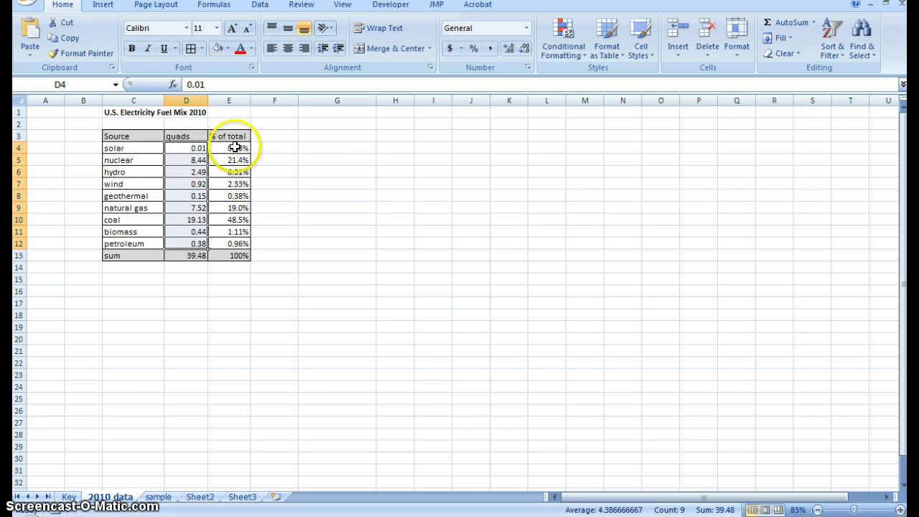
pyautogui.moveTo(234, 147); pyautogui.dragTo(235, 239)
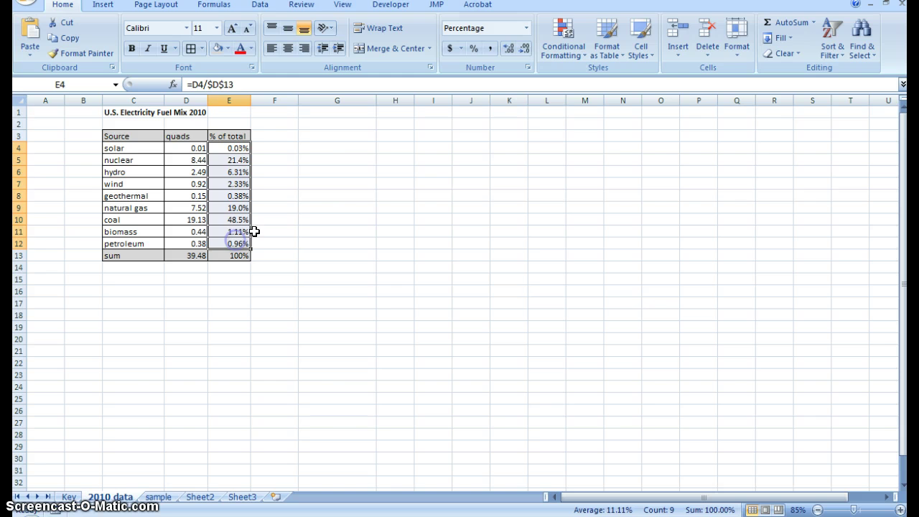
pyautogui.click(296, 216)
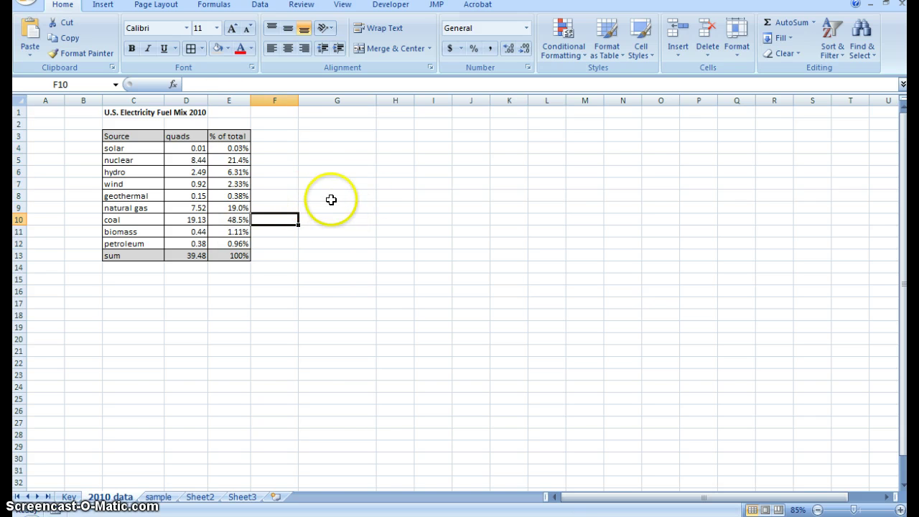
# Step: Insert a 3-D pie chart from the source names and quads values in C4:D12, leaving out the sum row
pyautogui.moveTo(139, 149); pyautogui.dragTo(184, 243)
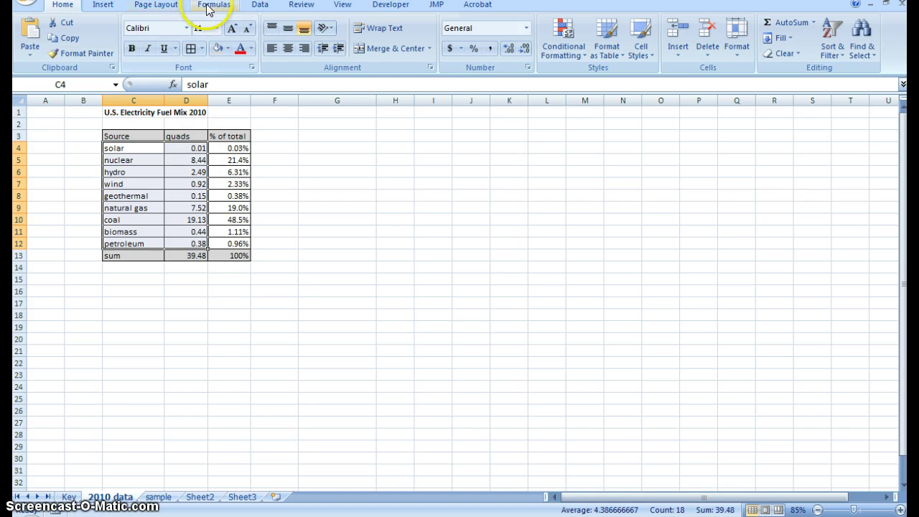
pyautogui.click(104, 6)
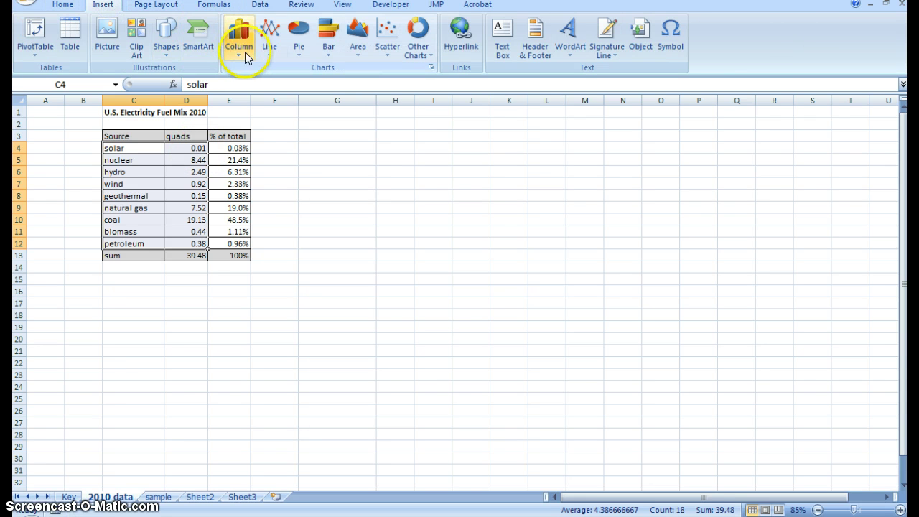
pyautogui.click(296, 43)
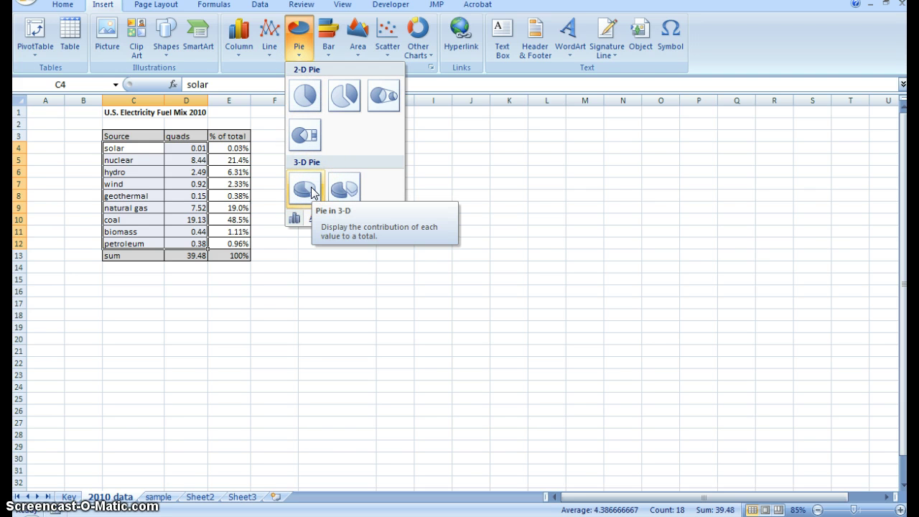
pyautogui.click(312, 191)
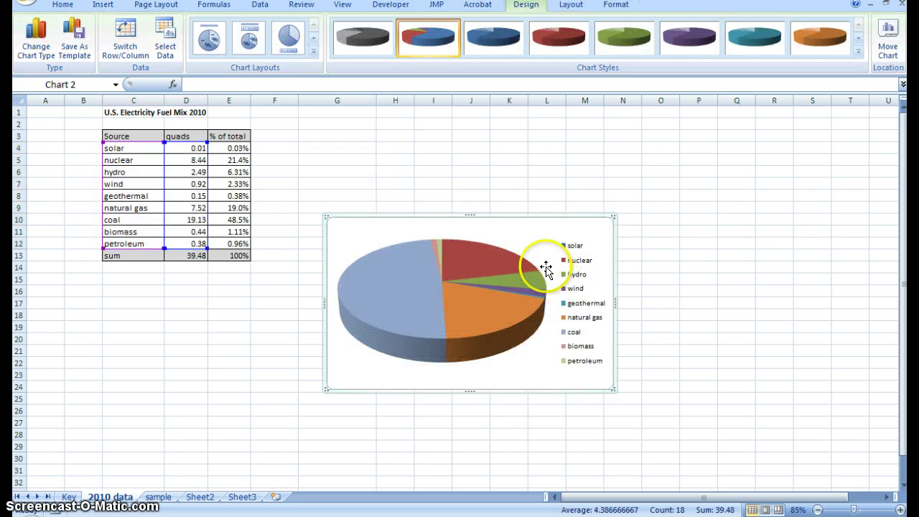
# Step: Move the whole pie chart up so it sits beside the fuel mix table, starting around row 2
pyautogui.click(528, 233)
pyautogui.moveTo(536, 191); pyautogui.dragTo(536, 198)
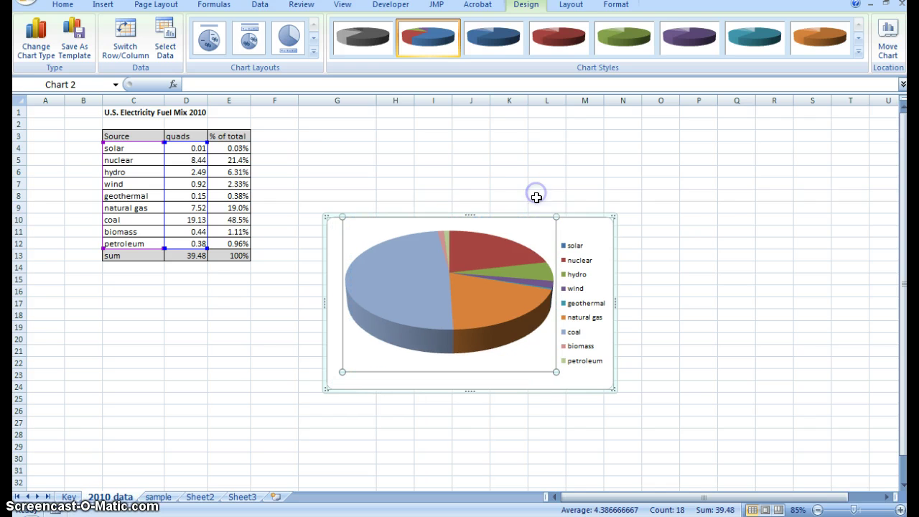
pyautogui.moveTo(583, 230); pyautogui.dragTo(580, 134)
pyautogui.click(492, 214)
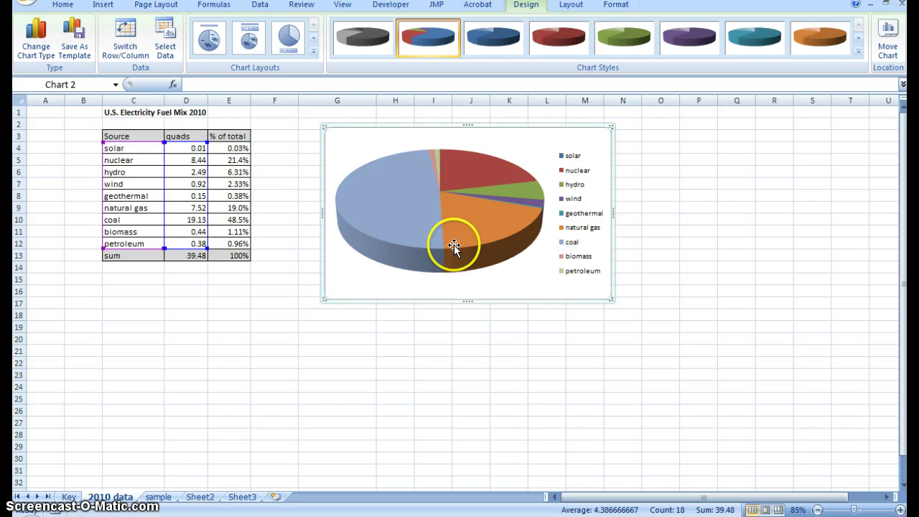
pyautogui.moveTo(454, 245); pyautogui.dragTo(425, 194)
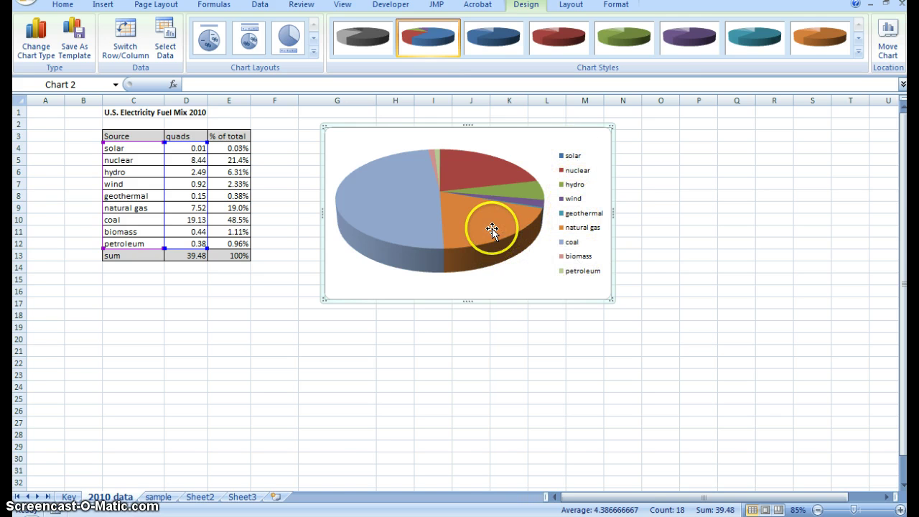
pyautogui.moveTo(489, 227)
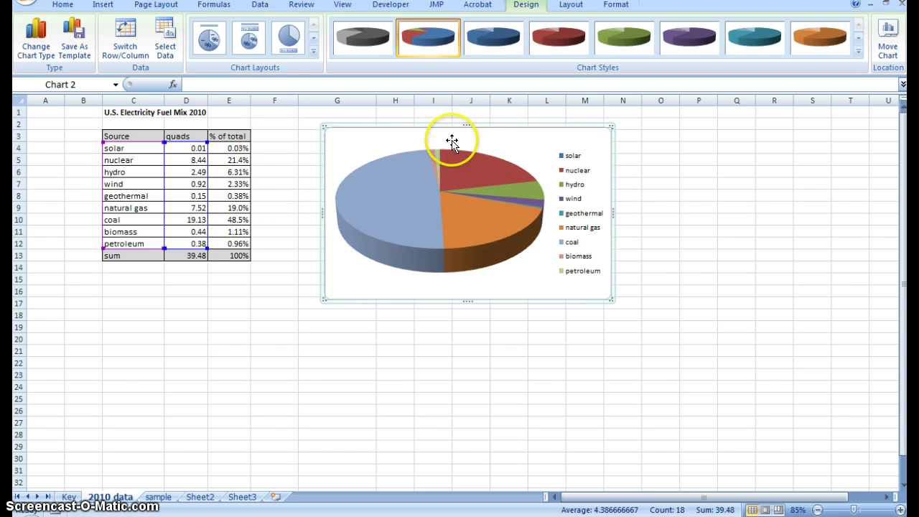
pyautogui.moveTo(393, 233)
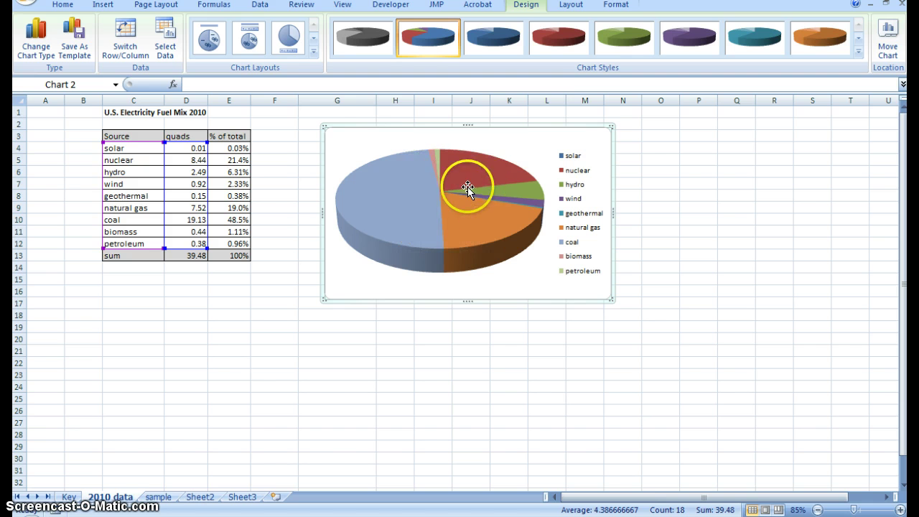
# Step: Add data labels to the pie chart at the Outside End position
pyautogui.click(571, 6)
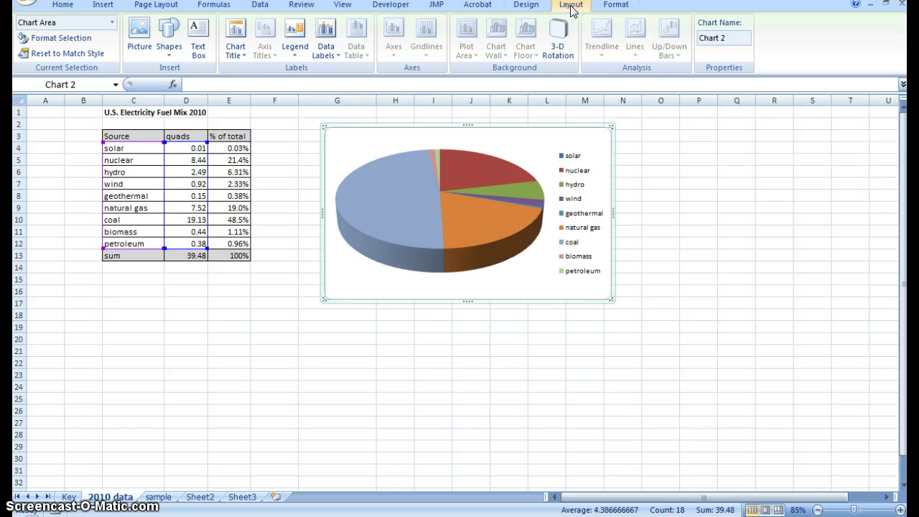
pyautogui.click(333, 57)
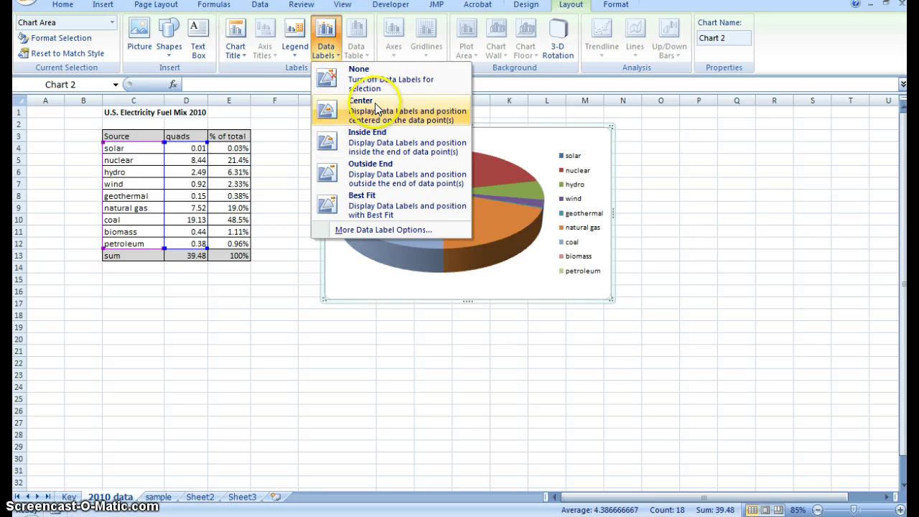
pyautogui.click(385, 171)
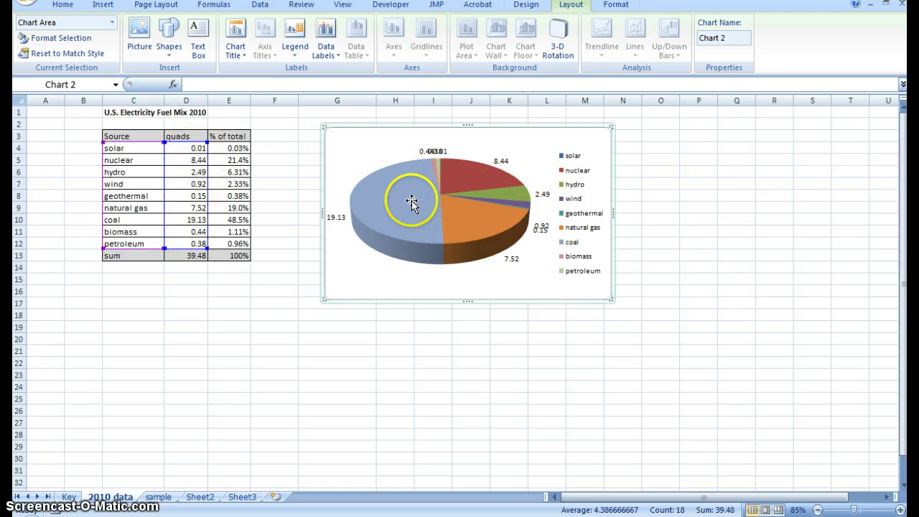
# Step: Format the pie's data labels to show category name and percentage instead of value, with Best Fit position and leader lines
pyautogui.click(327, 62)
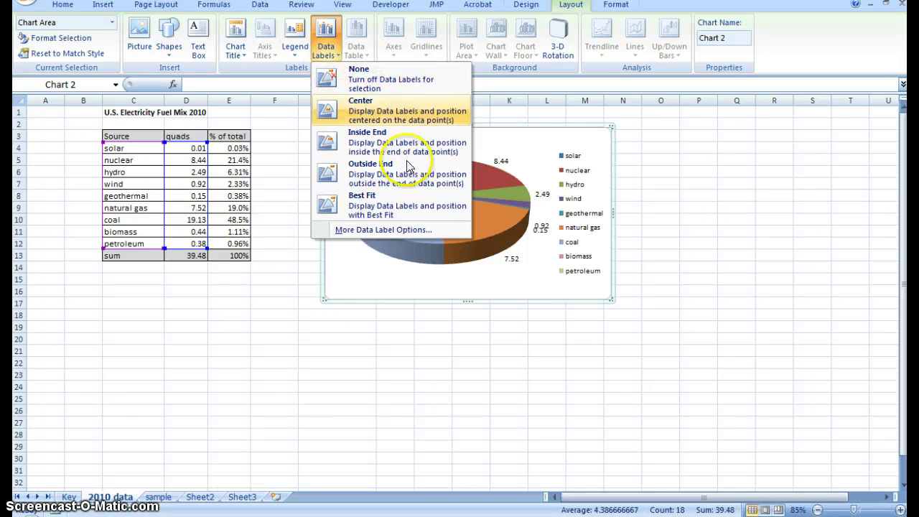
pyautogui.click(404, 229)
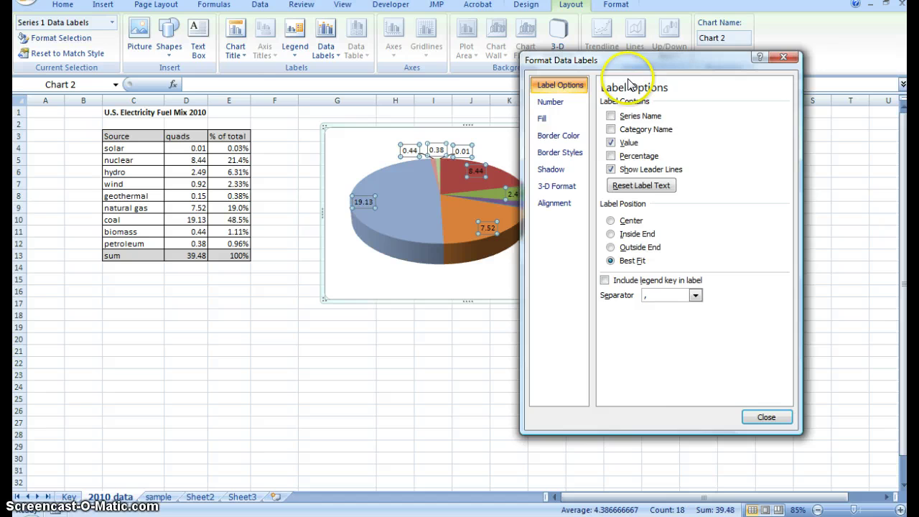
pyautogui.moveTo(661, 65); pyautogui.dragTo(734, 94)
pyautogui.click(687, 174)
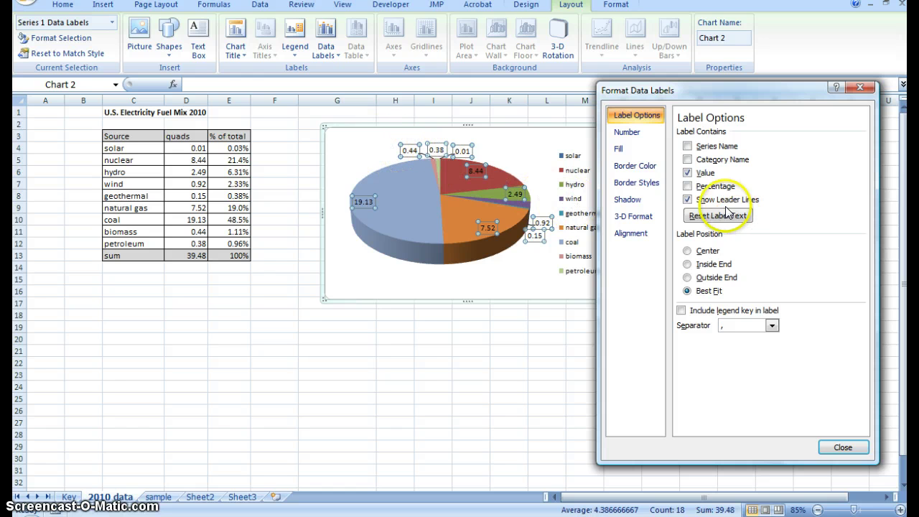
pyautogui.click(688, 186)
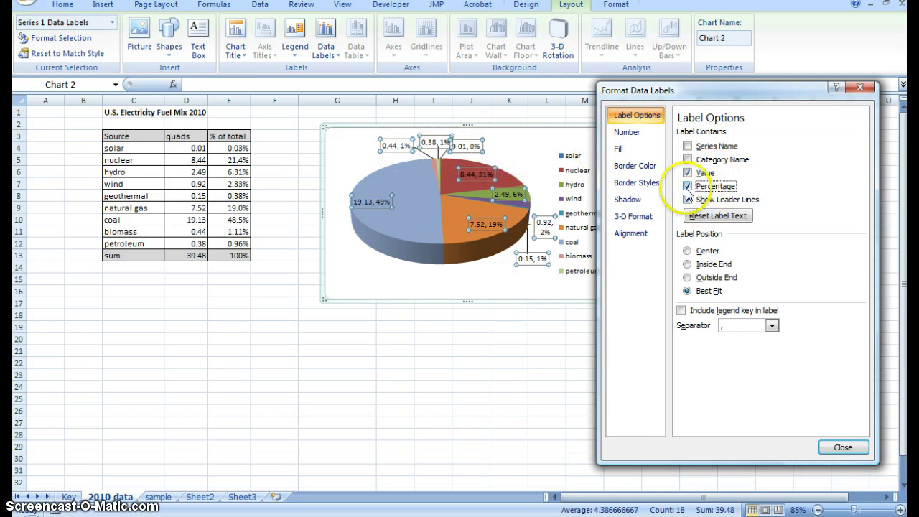
pyautogui.click(687, 173)
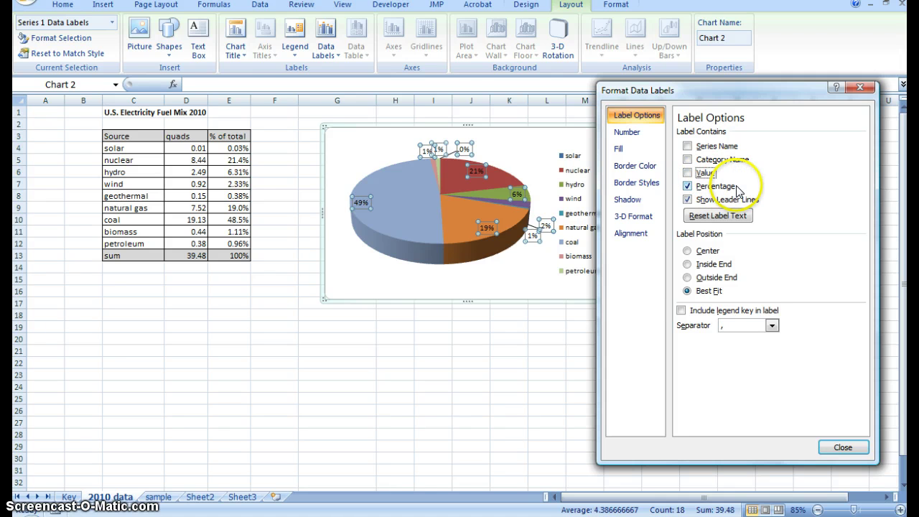
pyautogui.click(687, 160)
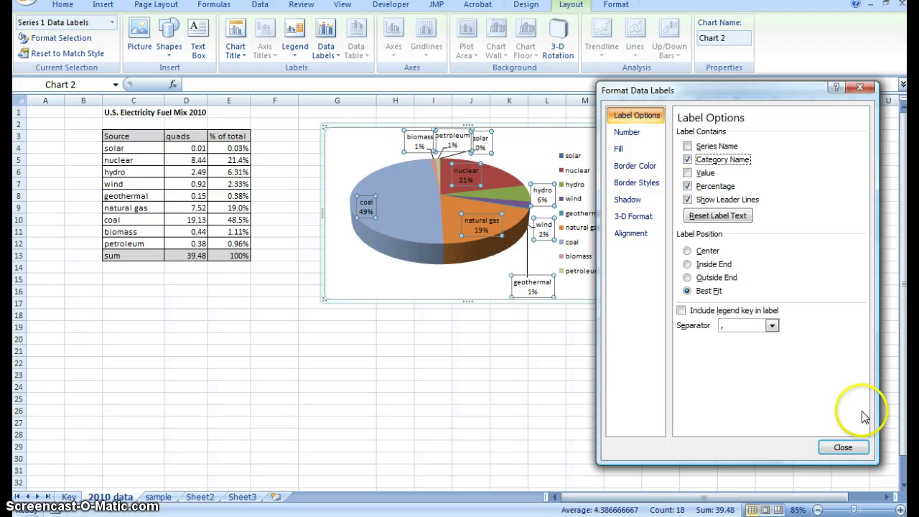
pyautogui.click(842, 448)
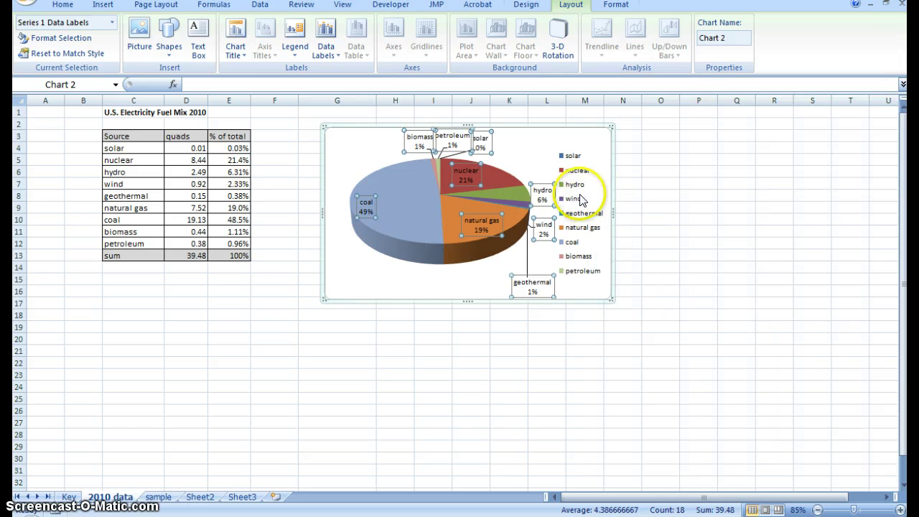
# Step: Delete the pie chart's legend and enlarge the chart to reach about column P and row 23
pyautogui.click(563, 181)
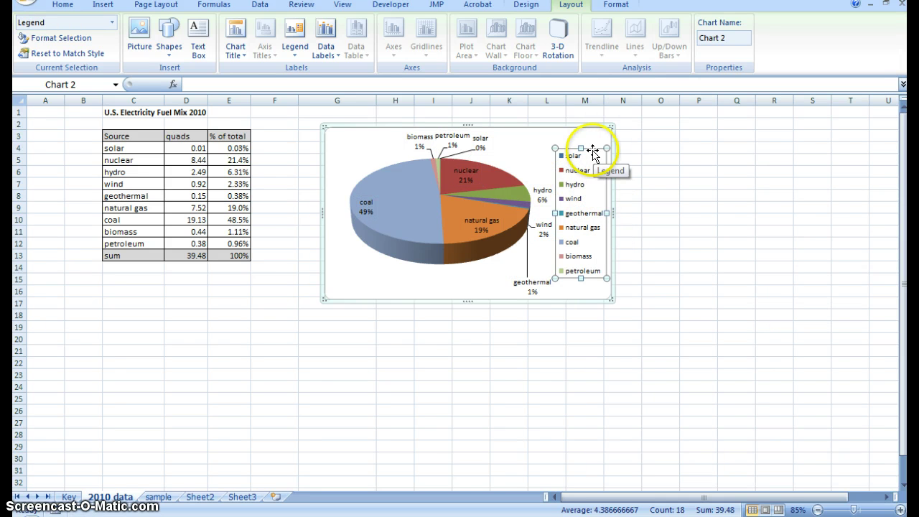
pyautogui.click(592, 152)
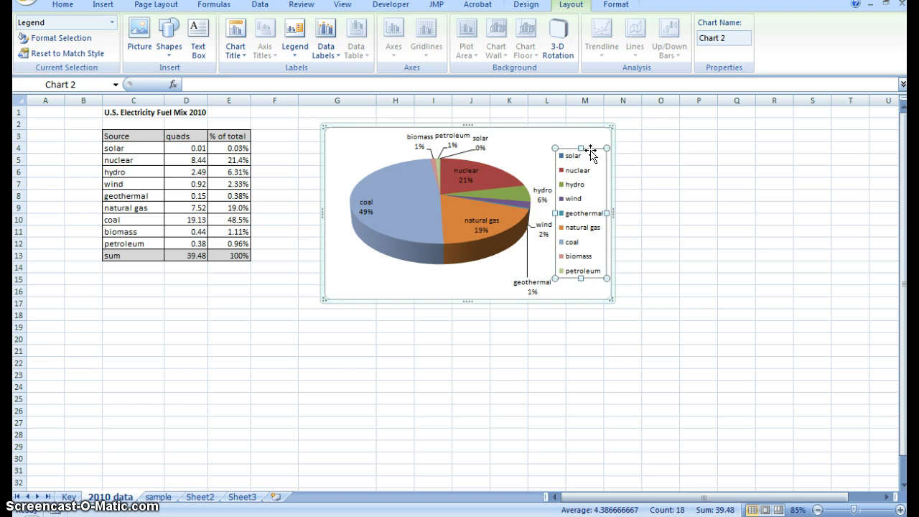
pyautogui.press('Delete')
pyautogui.moveTo(611, 299); pyautogui.dragTo(732, 374)
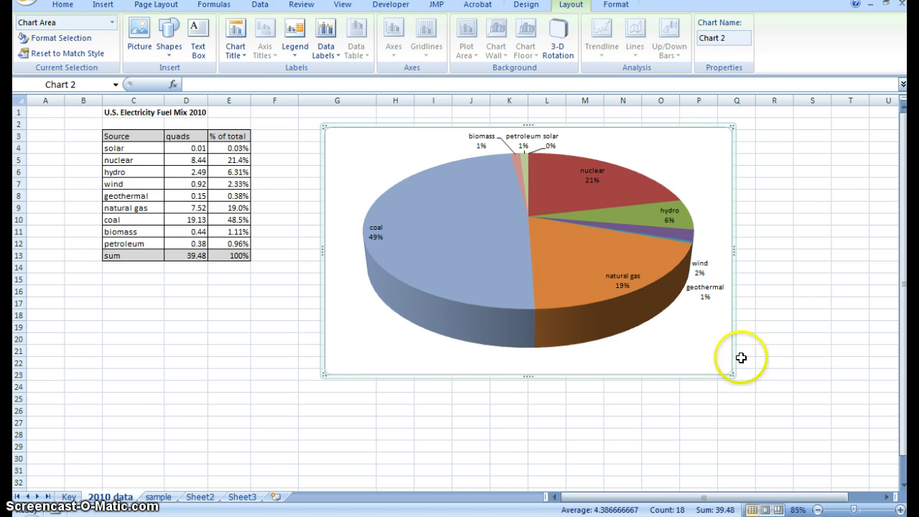
# Step: Move the coal and nuclear labels further inside their slices and shift the solar label away from the petroleum label
pyautogui.click(385, 235)
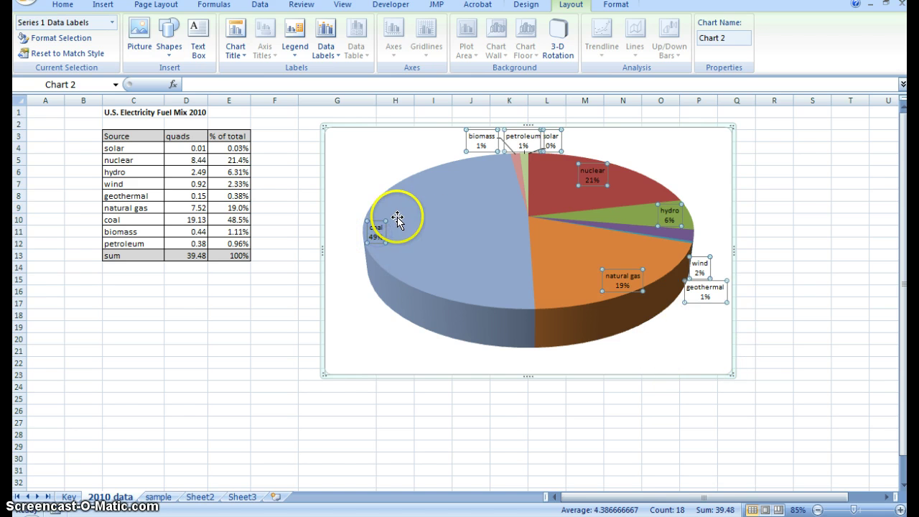
pyautogui.click(375, 228)
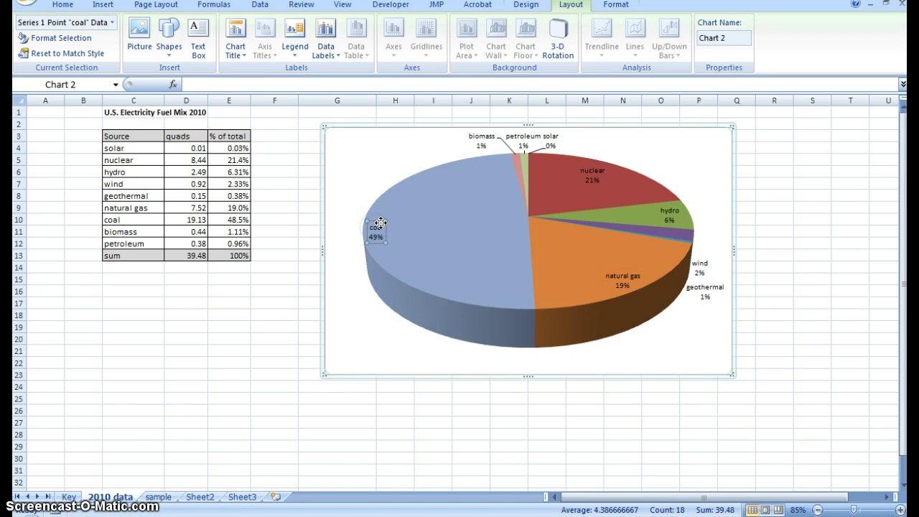
pyautogui.moveTo(449, 222); pyautogui.dragTo(449, 223)
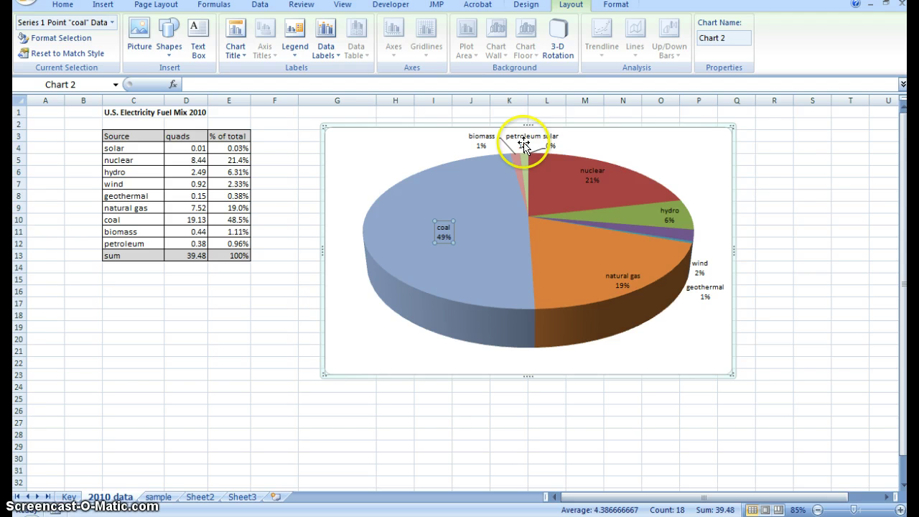
pyautogui.click(551, 137)
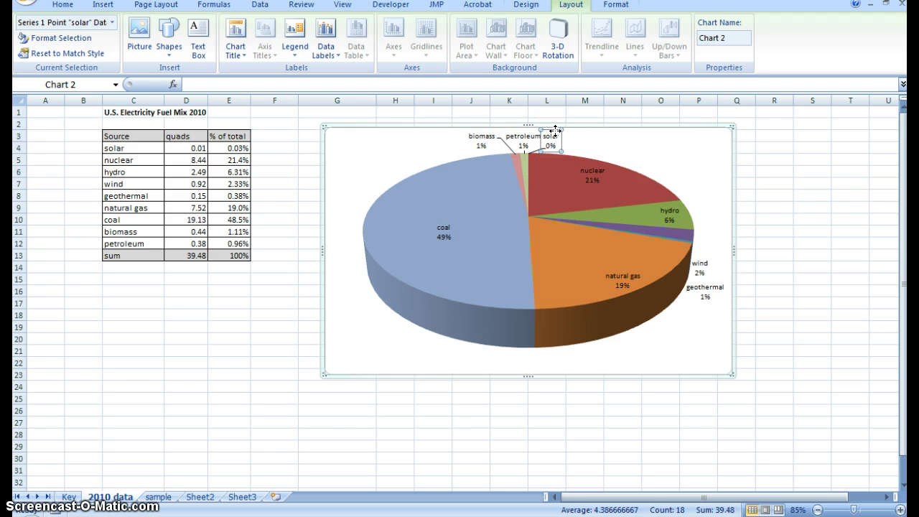
pyautogui.moveTo(573, 131); pyautogui.dragTo(576, 128)
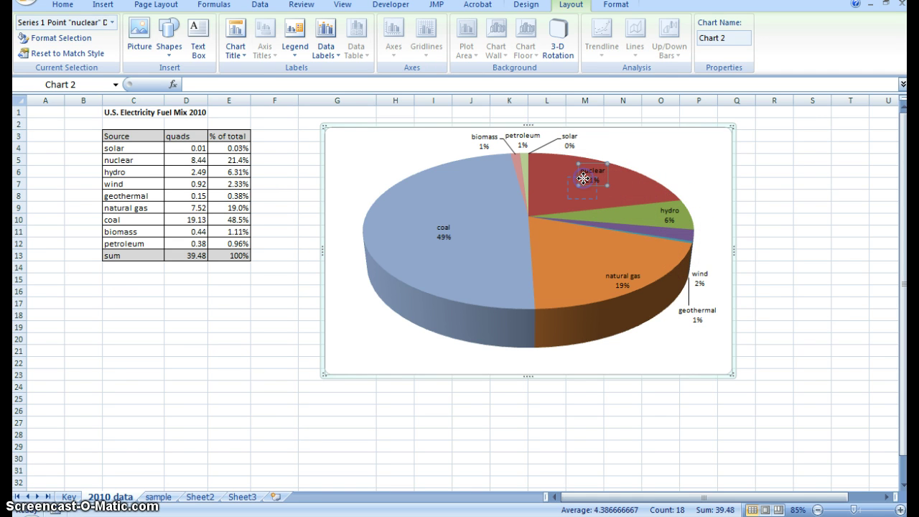
# Step: Move the wind label outward beside the pie and the geothermal label up above it, next to the small slices
pyautogui.click(660, 210)
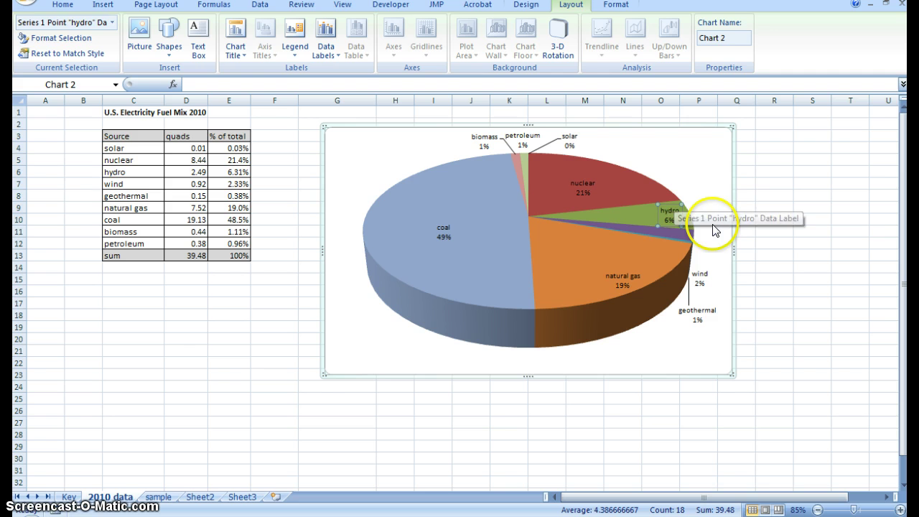
pyautogui.click(709, 255)
pyautogui.click(701, 280)
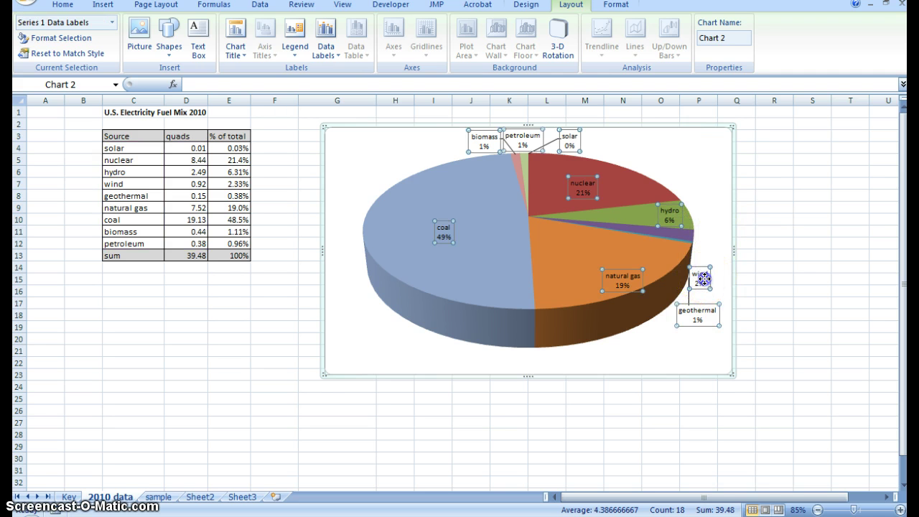
pyautogui.click(703, 280)
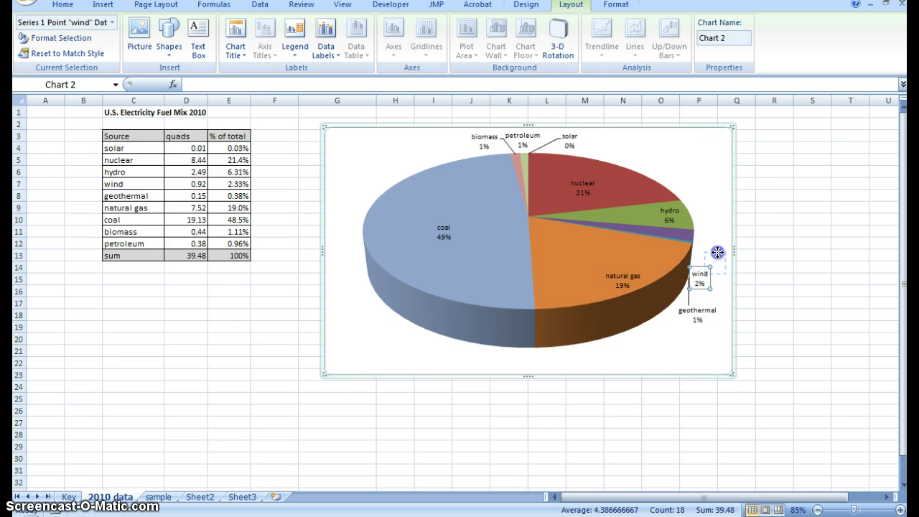
pyautogui.moveTo(717, 252); pyautogui.dragTo(717, 253)
pyautogui.moveTo(701, 320); pyautogui.dragTo(697, 228)
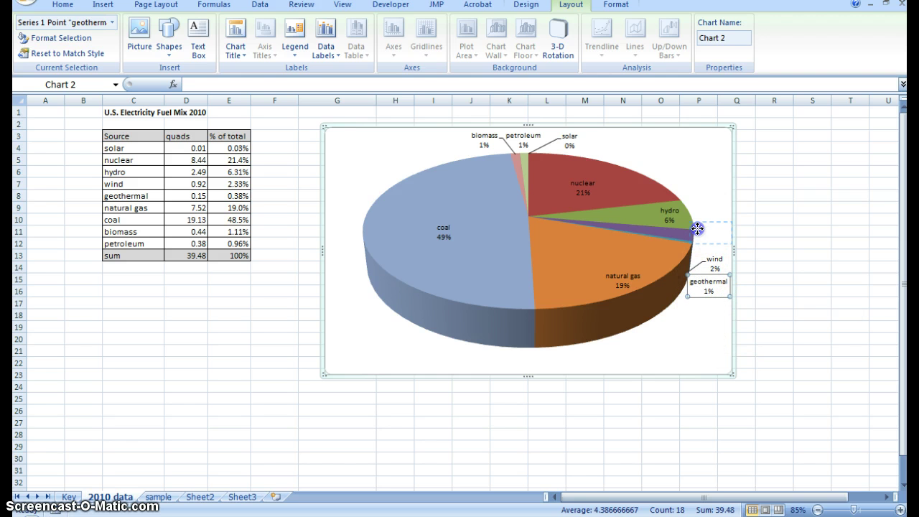
# Step: Move the geothermal label down below the wind label and raise the wind label beside its slice
pyautogui.moveTo(700, 302); pyautogui.dragTo(701, 304)
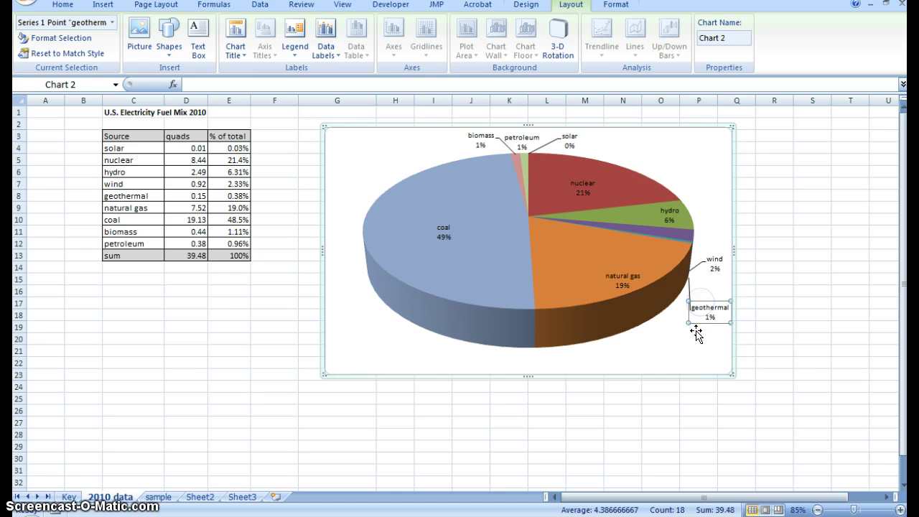
pyautogui.click(708, 299)
pyautogui.click(713, 263)
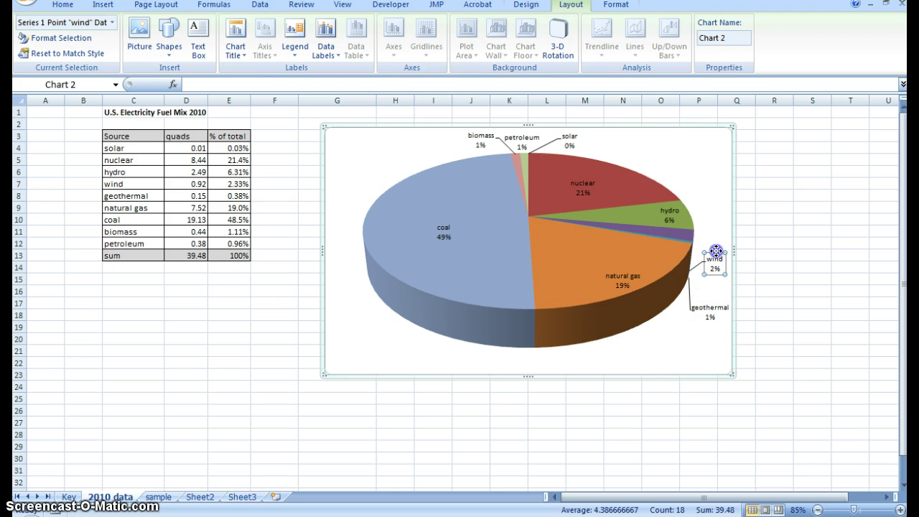
pyautogui.moveTo(714, 222); pyautogui.dragTo(714, 223)
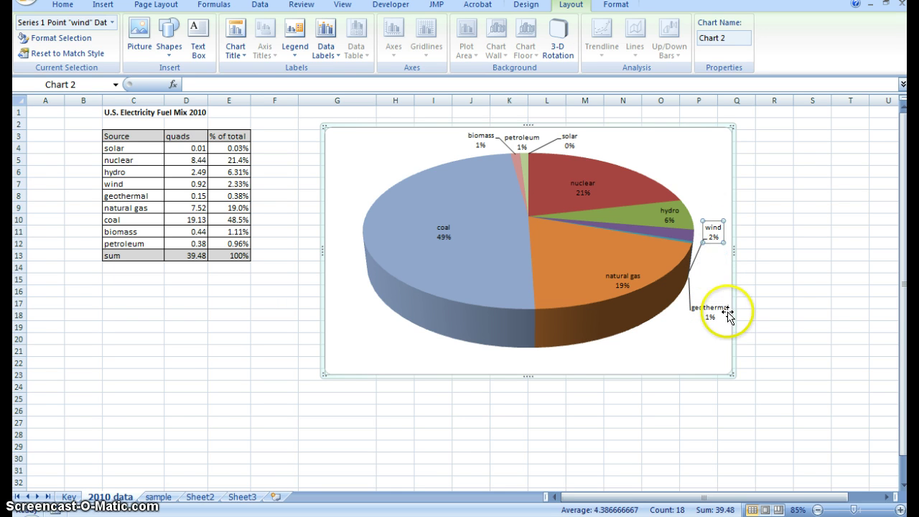
# Step: Move the natural gas label further inside its slice toward the pie's centre
pyautogui.click(626, 281)
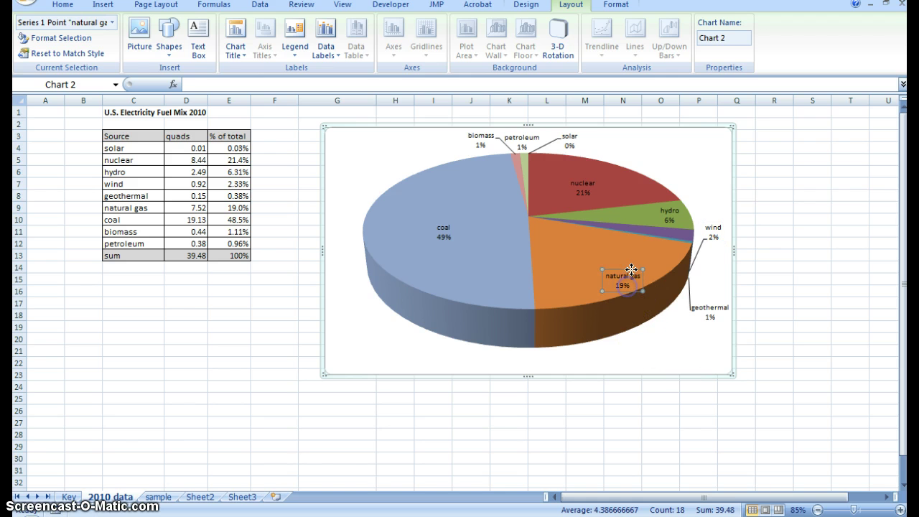
pyautogui.moveTo(605, 248); pyautogui.dragTo(605, 248)
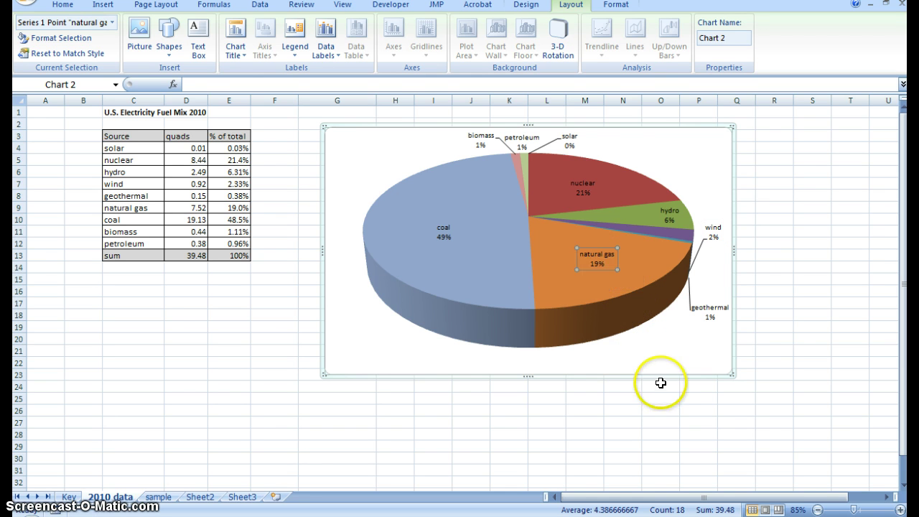
pyautogui.click(699, 361)
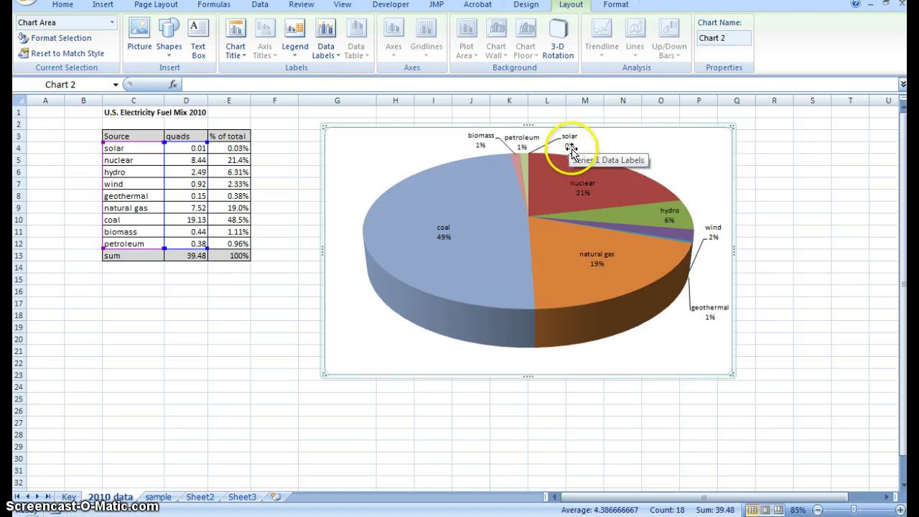
# Step: Format the pie's data label numbers as Percentage with 2 decimal places, using format code 0.00%
pyautogui.click(667, 152)
pyautogui.click(330, 56)
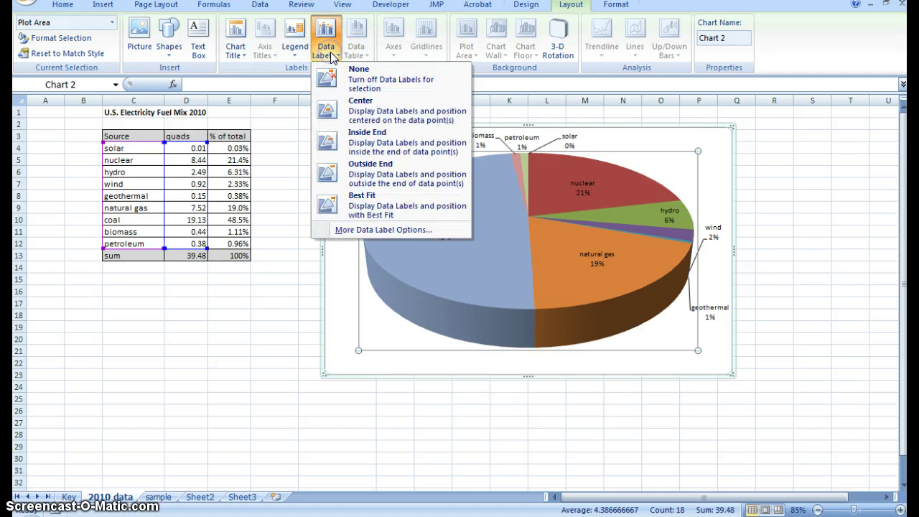
pyautogui.click(384, 230)
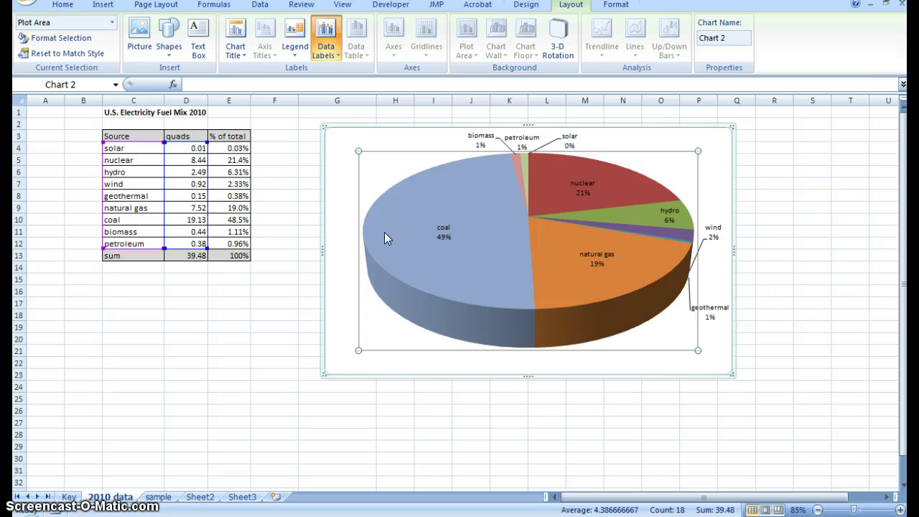
pyautogui.click(525, 278)
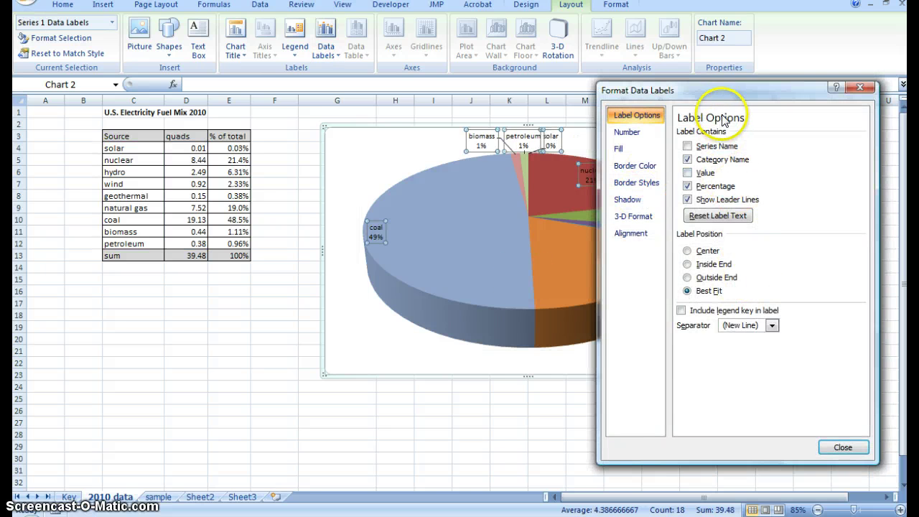
pyautogui.moveTo(734, 90); pyautogui.dragTo(179, 89)
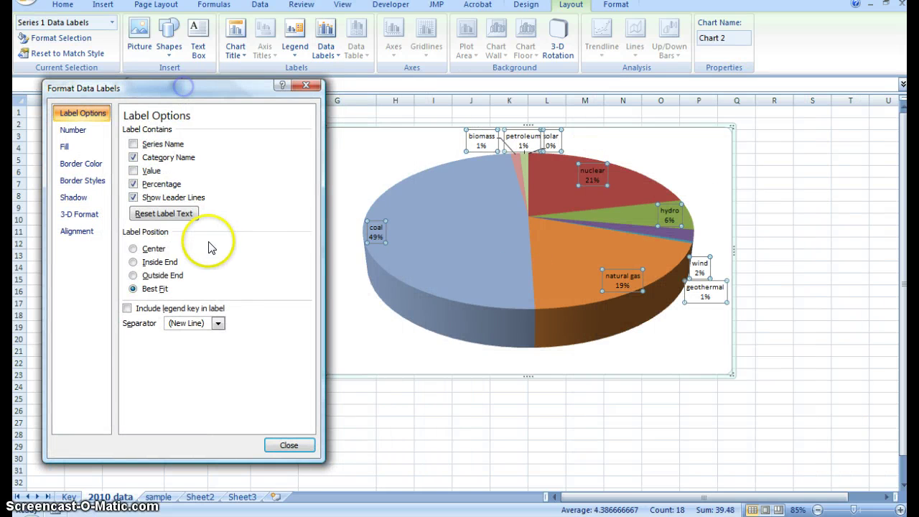
pyautogui.click(73, 130)
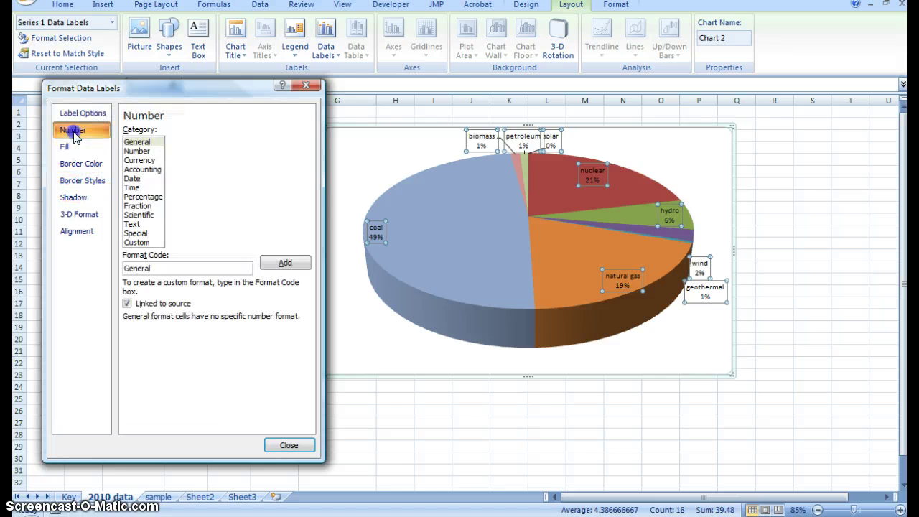
pyautogui.click(147, 197)
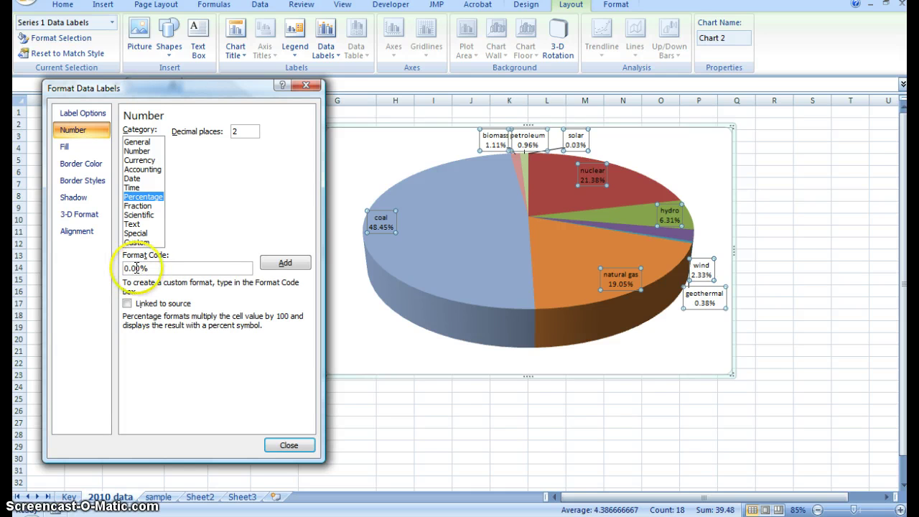
pyautogui.click(140, 268)
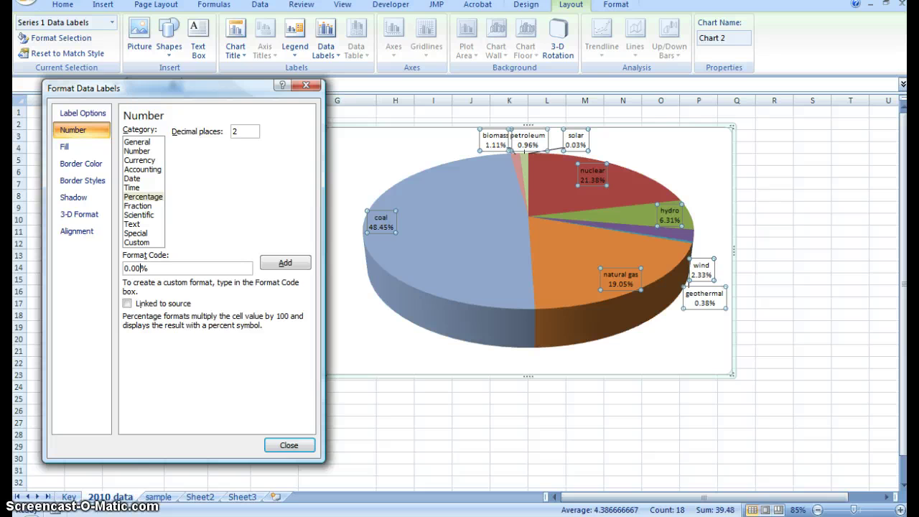
pyautogui.click(283, 267)
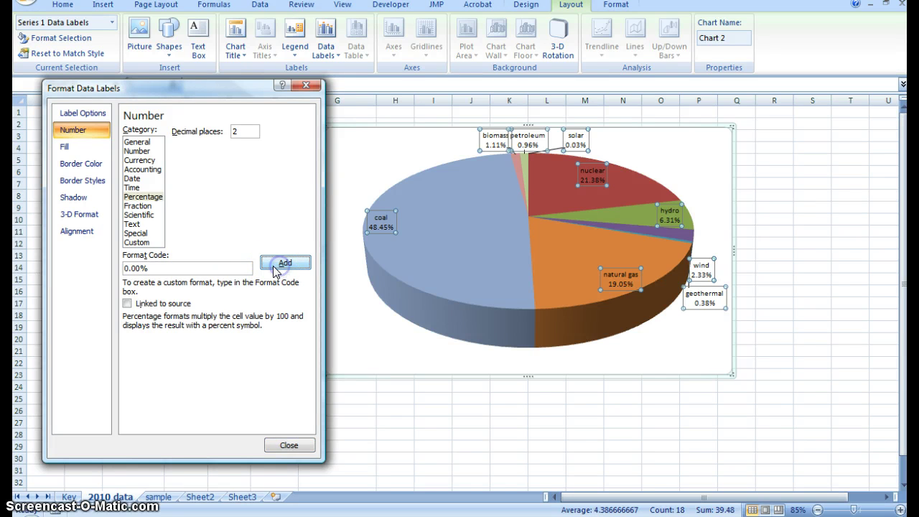
pyautogui.click(297, 452)
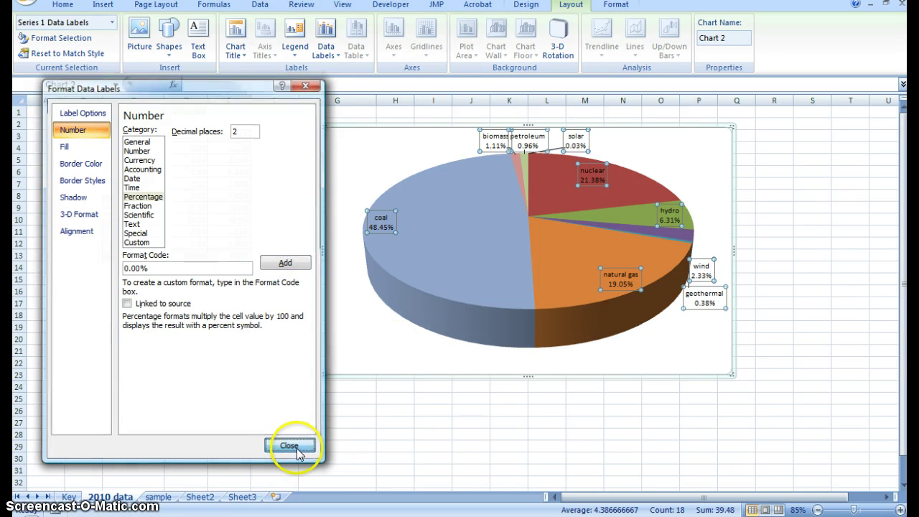
pyautogui.click(715, 205)
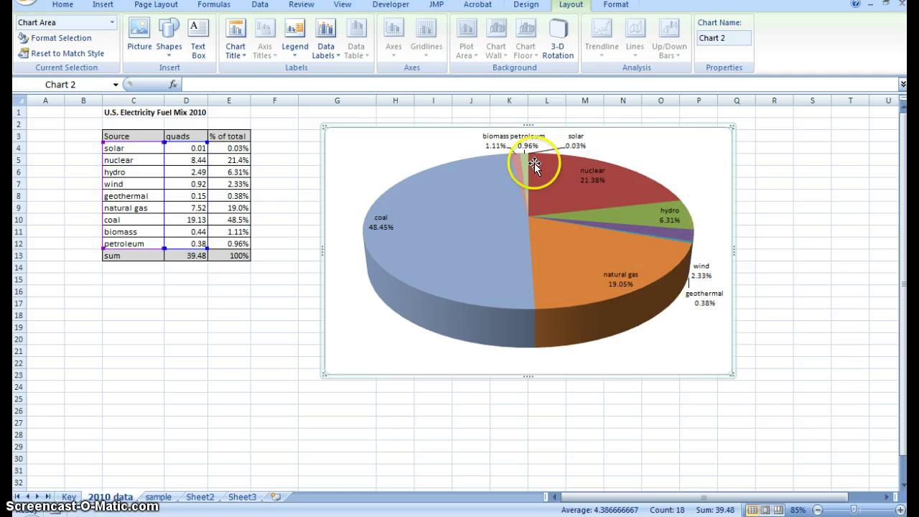
# Step: Spread the labels above the pie by moving the biomass and solar labels outward on opposite sides of the petroleum label
pyautogui.click(496, 137)
pyautogui.click(496, 132)
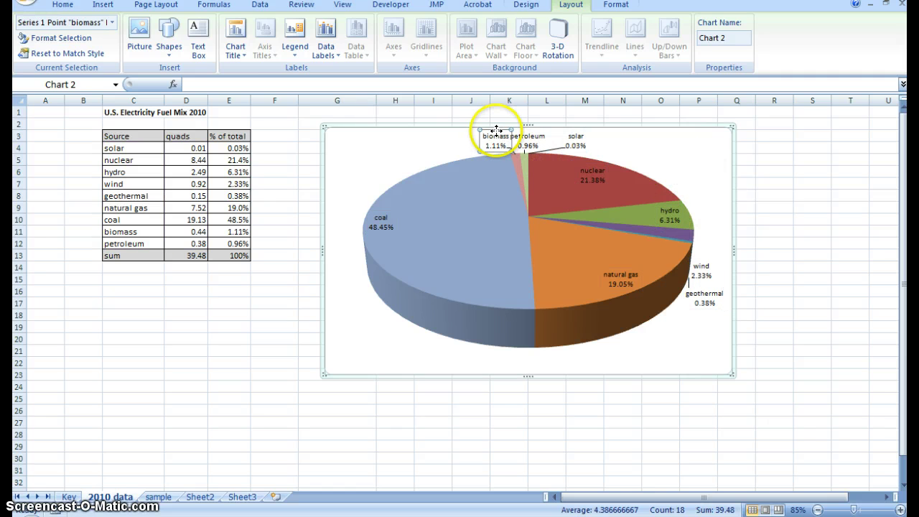
pyautogui.moveTo(462, 131); pyautogui.dragTo(462, 131)
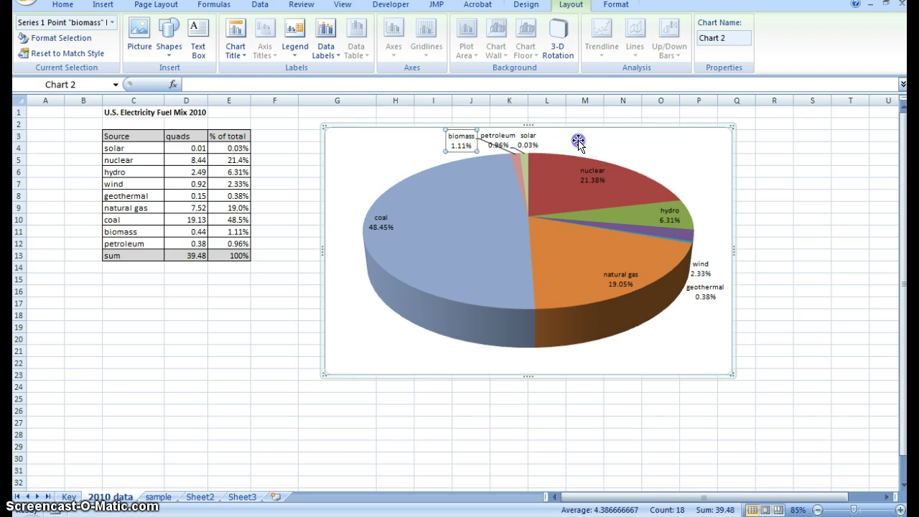
pyautogui.moveTo(576, 140); pyautogui.dragTo(529, 140)
pyautogui.click(533, 139)
pyautogui.click(535, 135)
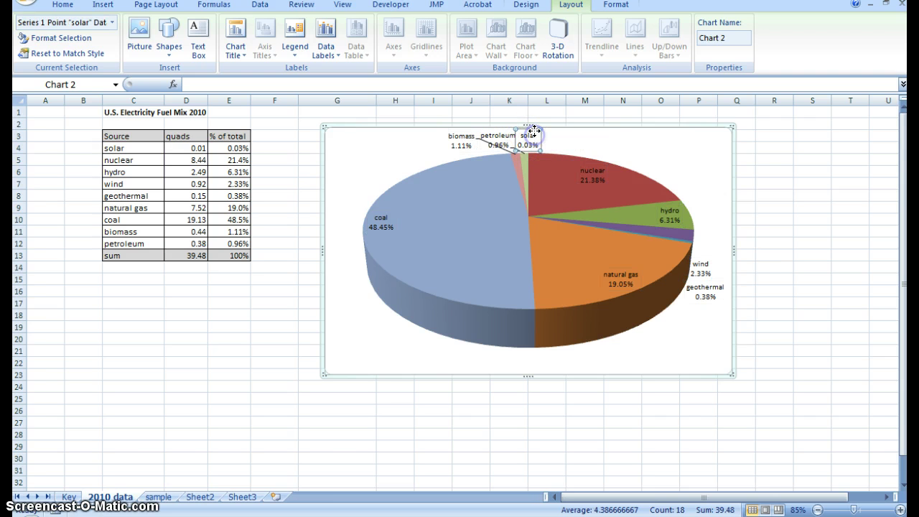
pyautogui.moveTo(583, 130); pyautogui.dragTo(583, 131)
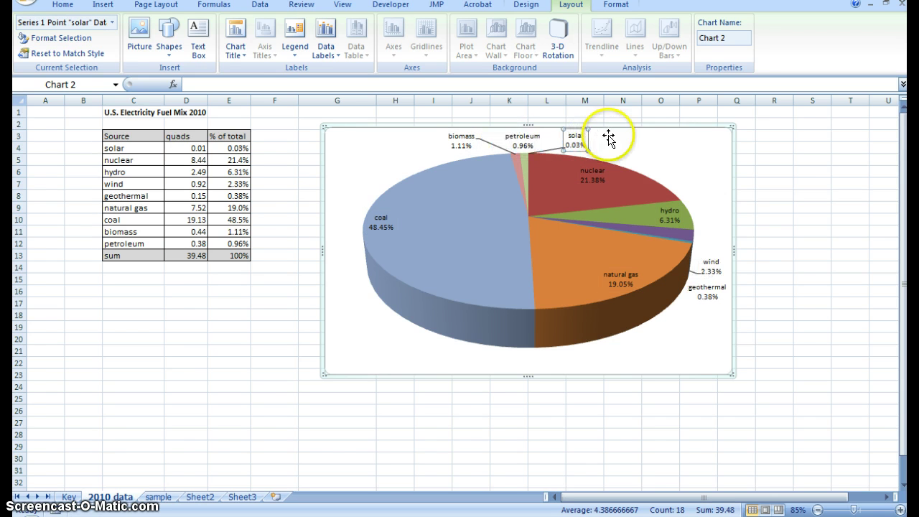
pyautogui.click(648, 139)
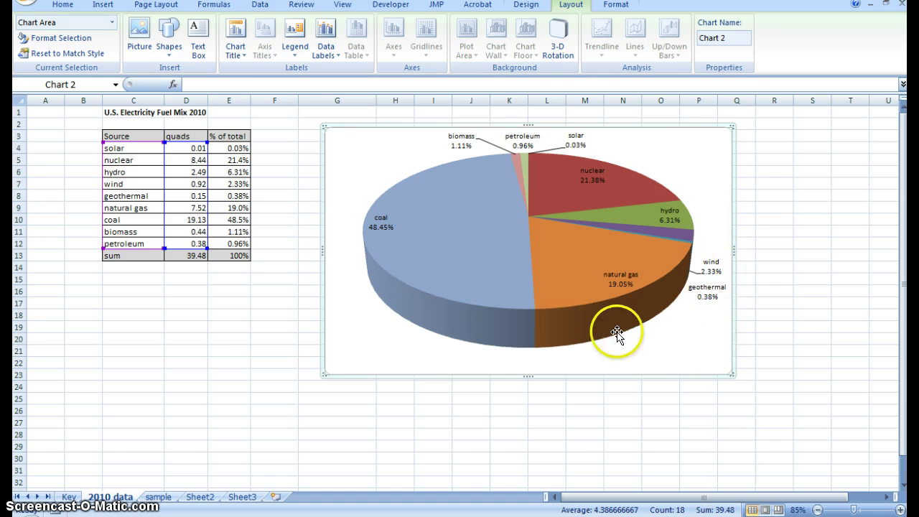
# Step: Move the coal label inward from the pie's edge to the middle of its slice
pyautogui.click(392, 228)
pyautogui.click(389, 236)
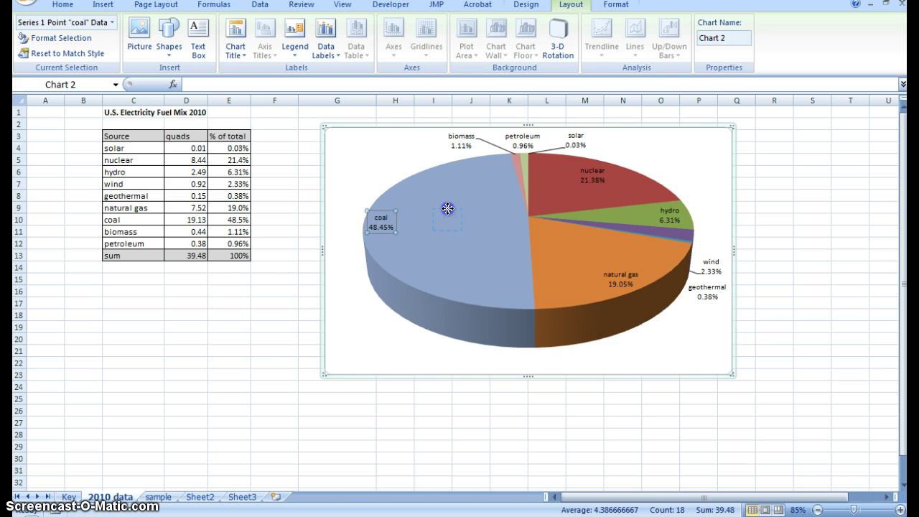
pyautogui.moveTo(447, 209); pyautogui.dragTo(448, 209)
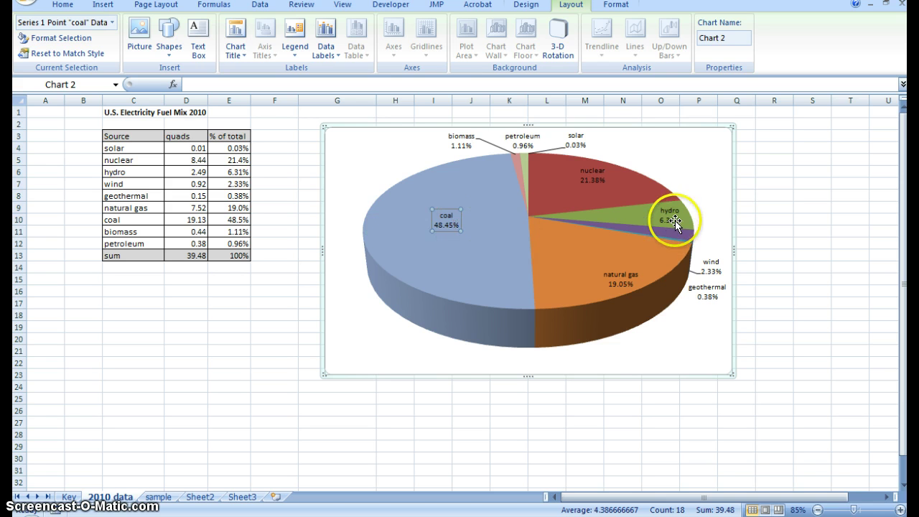